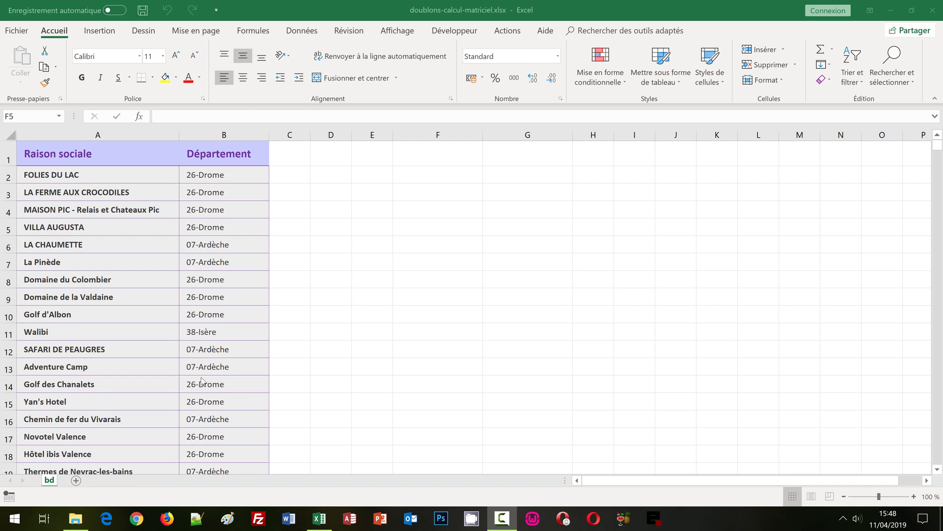
click(228, 135)
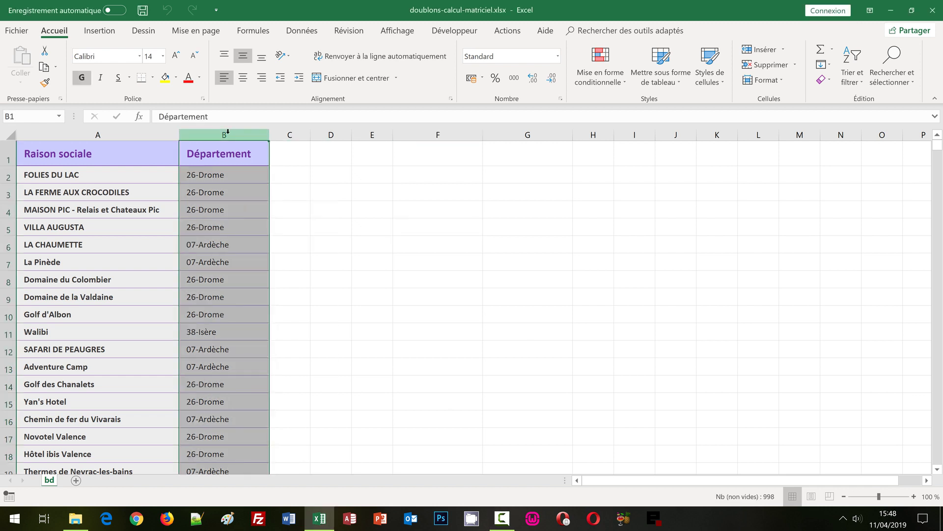
click(342, 207)
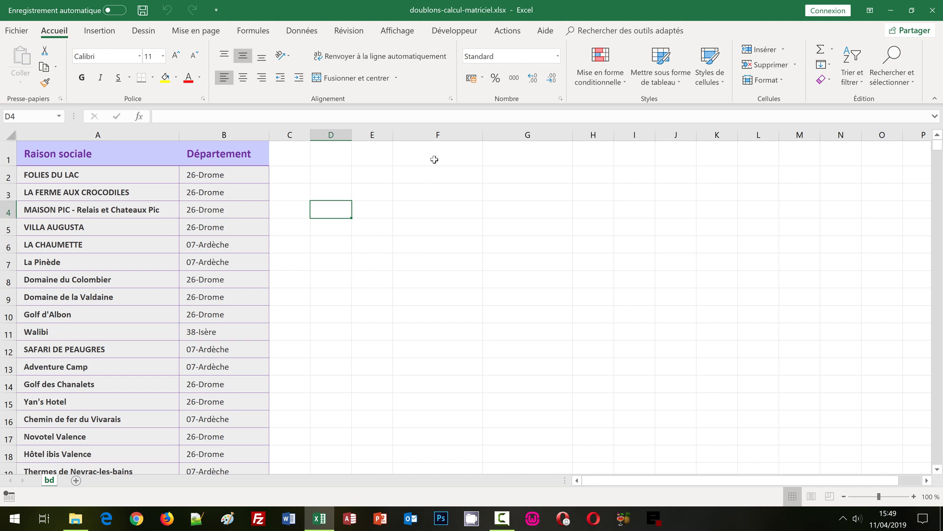
Step: In cell F5, begin the formula =SI(ESTERREUR(RECHERCHEV( with B2, the first department, as the lookup value
click(430, 229)
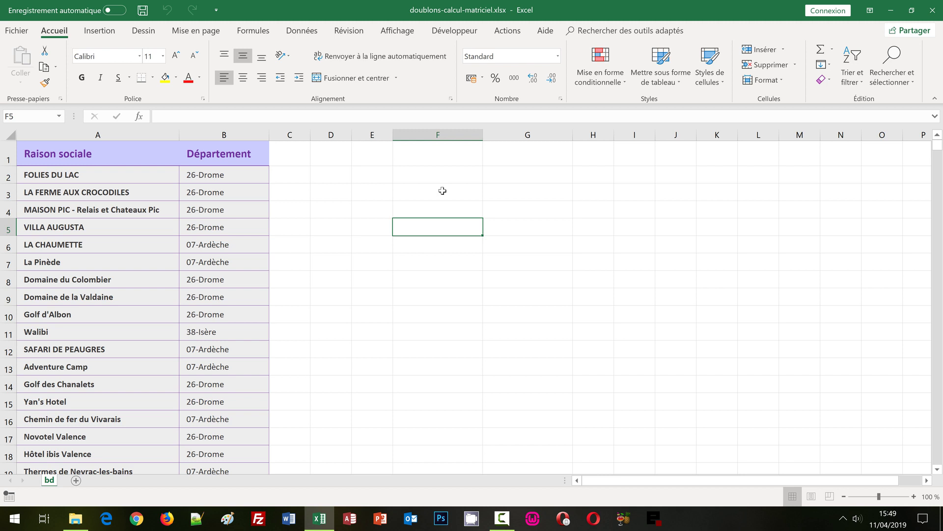
text(=)
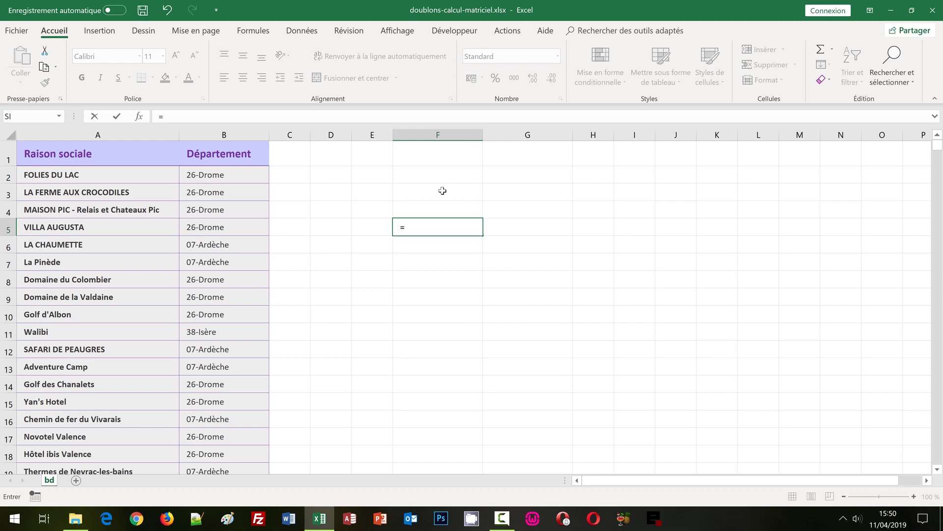
text(si()
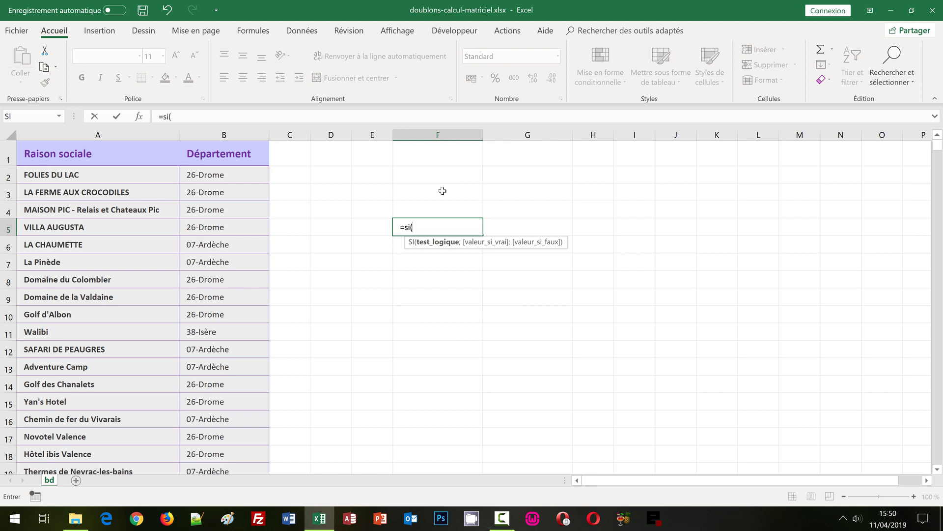
text(e)
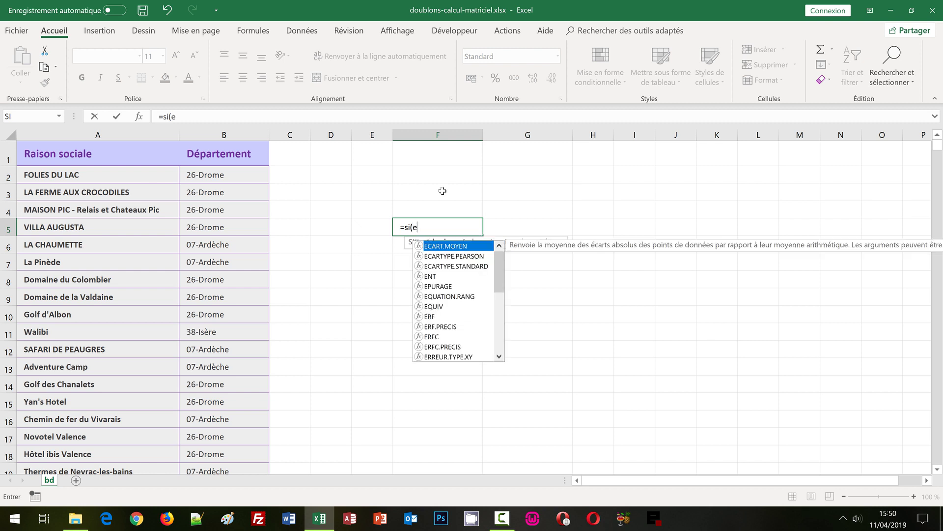
text(sterreur)
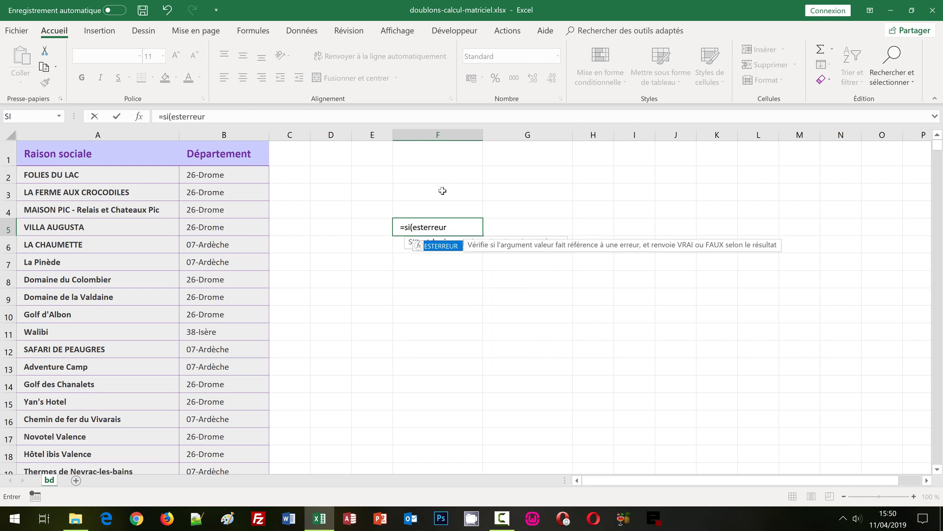
text(()
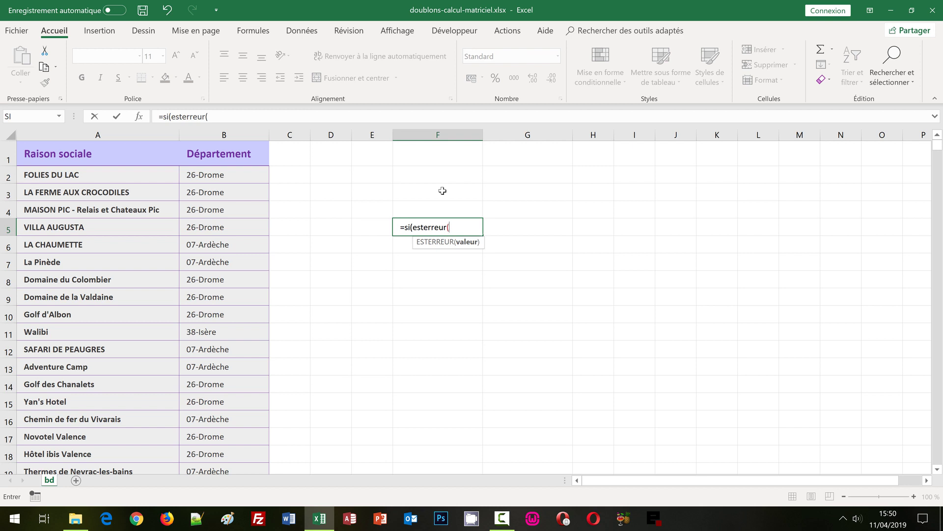
text(recherche)
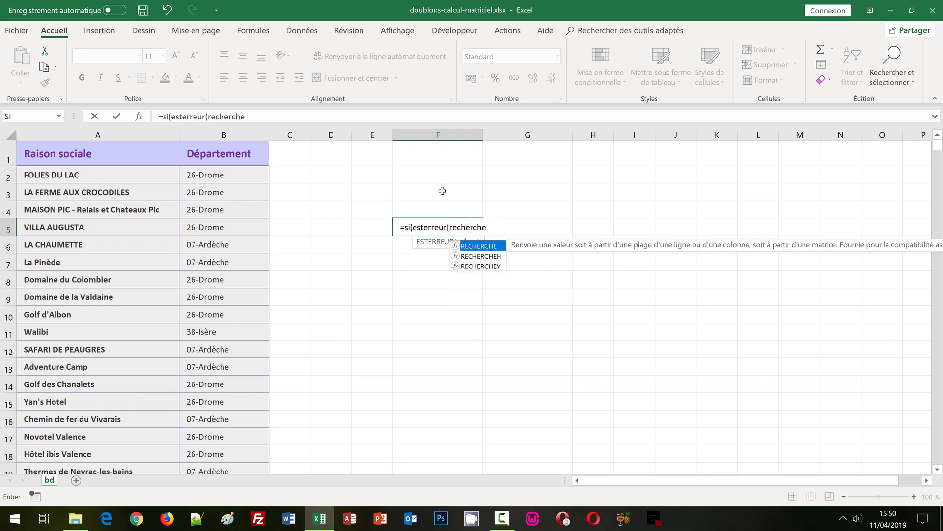
text(v()
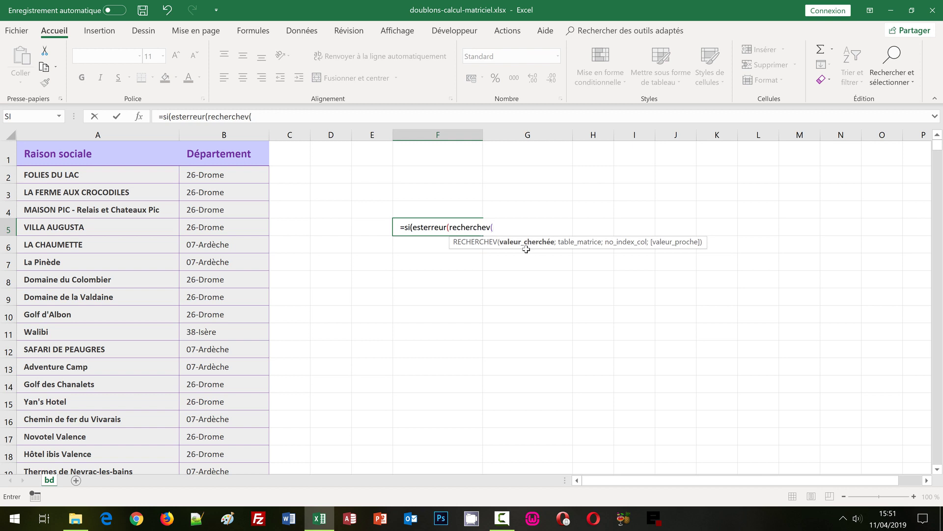
click(210, 176)
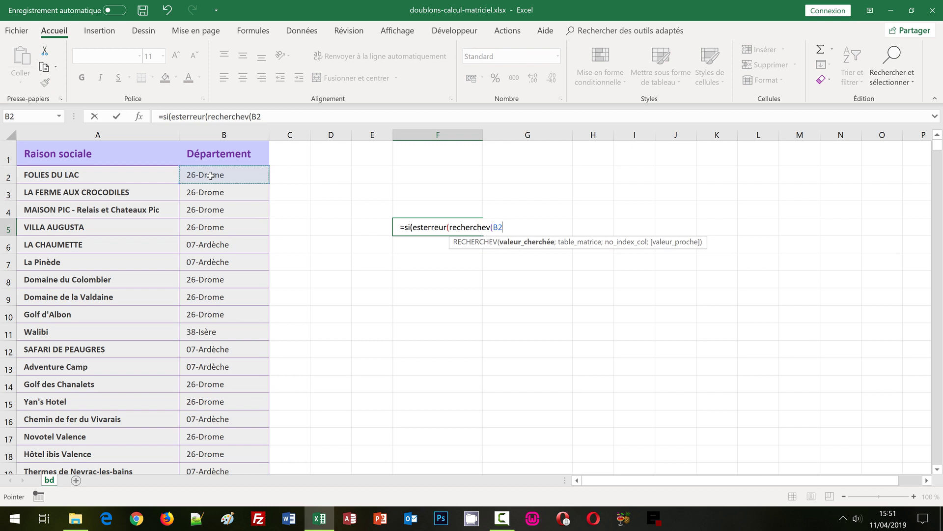
text(;)
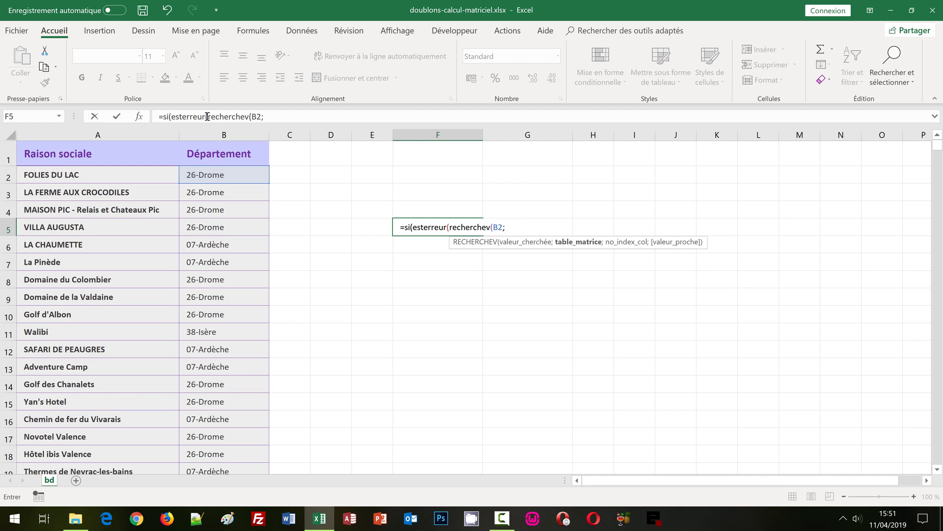
Step: Complete the RECHERCHEV arguments with table $F$4:F4, column 1 and FAUX for an exact match, and close the ESTERREUR test
click(429, 210)
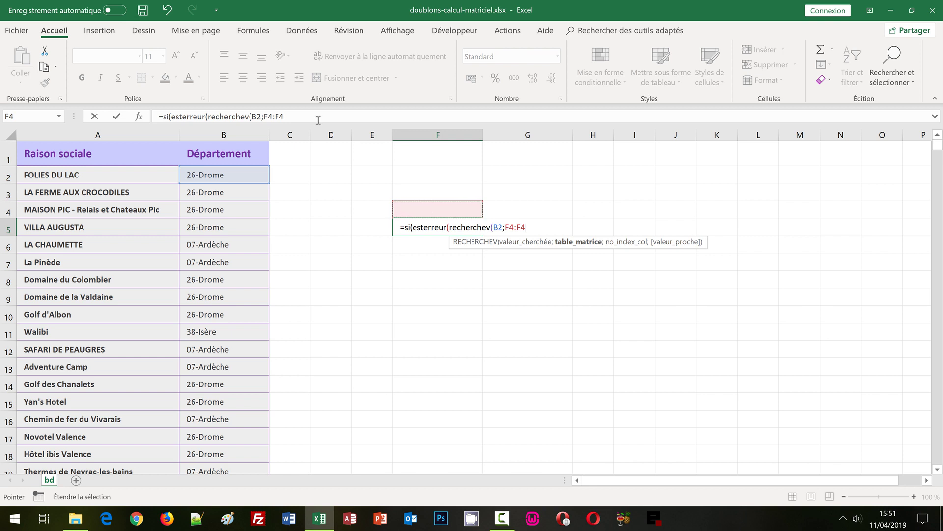
double_click(268, 116)
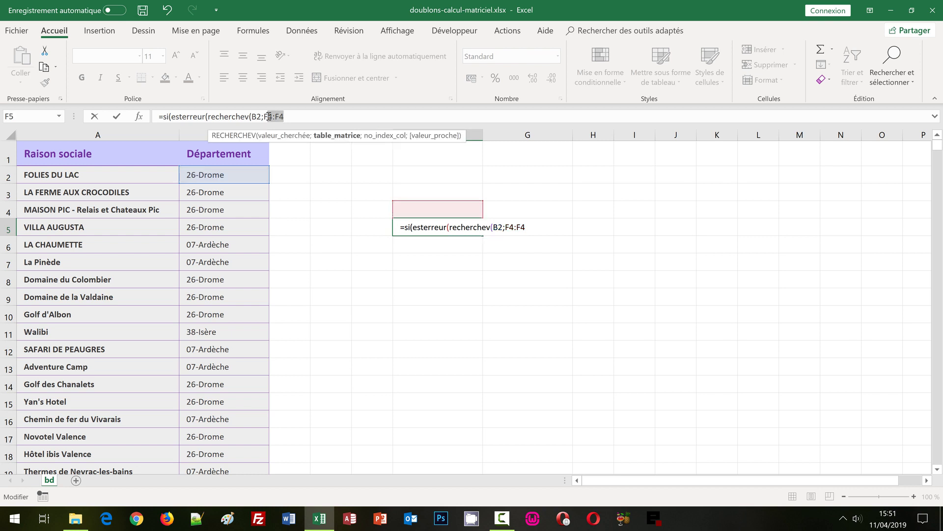
click(269, 116)
key(F4)
click(305, 115)
text(;1)
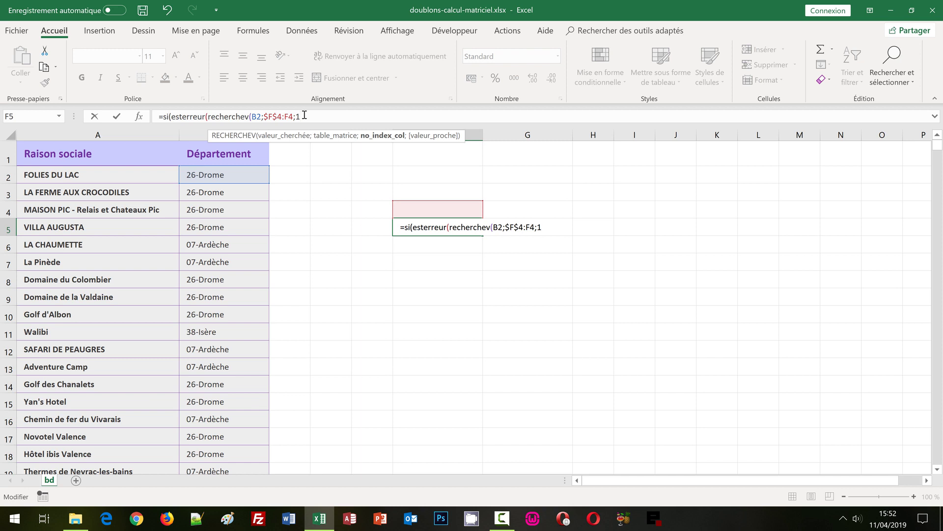
text(;f)
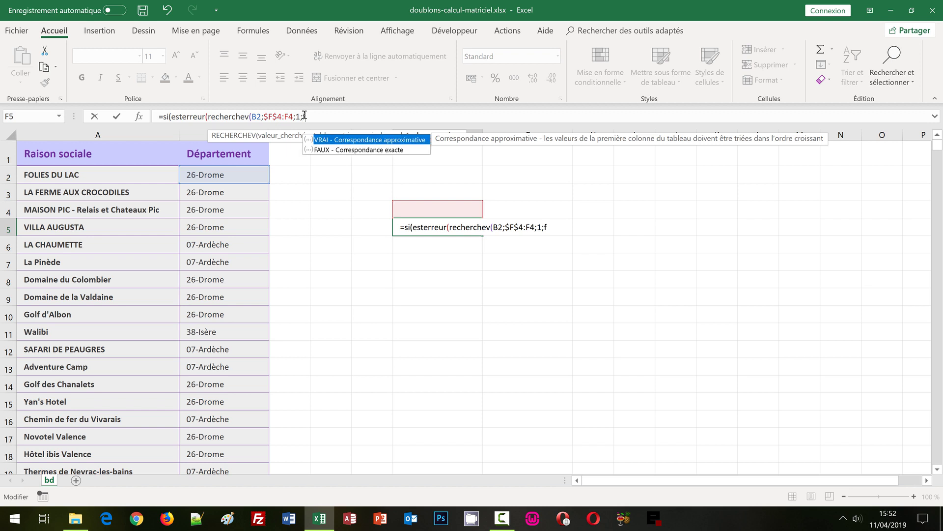
text(aux)
text())
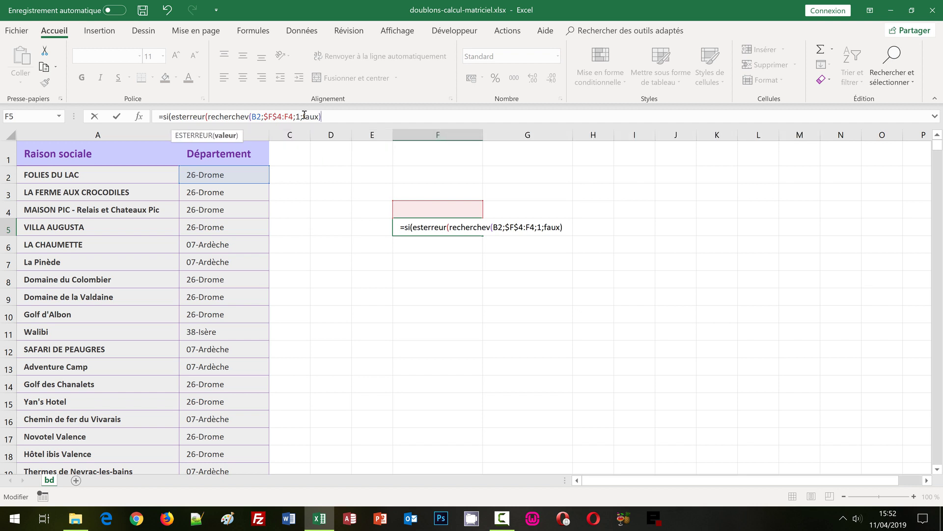
text())
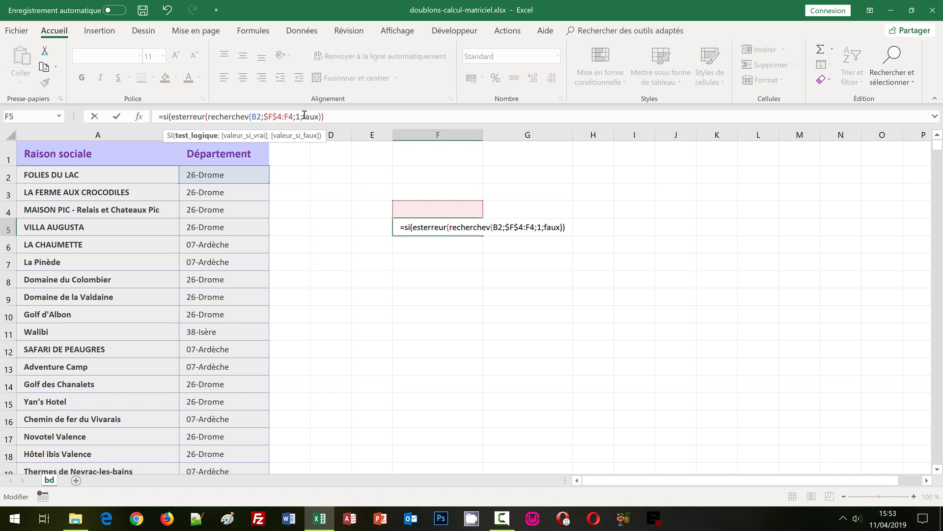
Step: Make the F5 formula return B2 when the test is true and "" otherwise, and validate it keeping F5 selected
text(;)
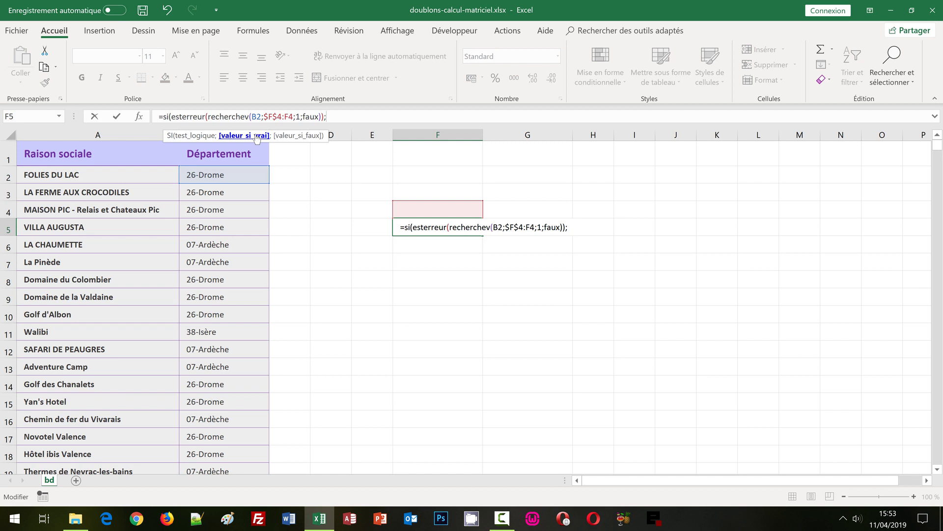
click(233, 173)
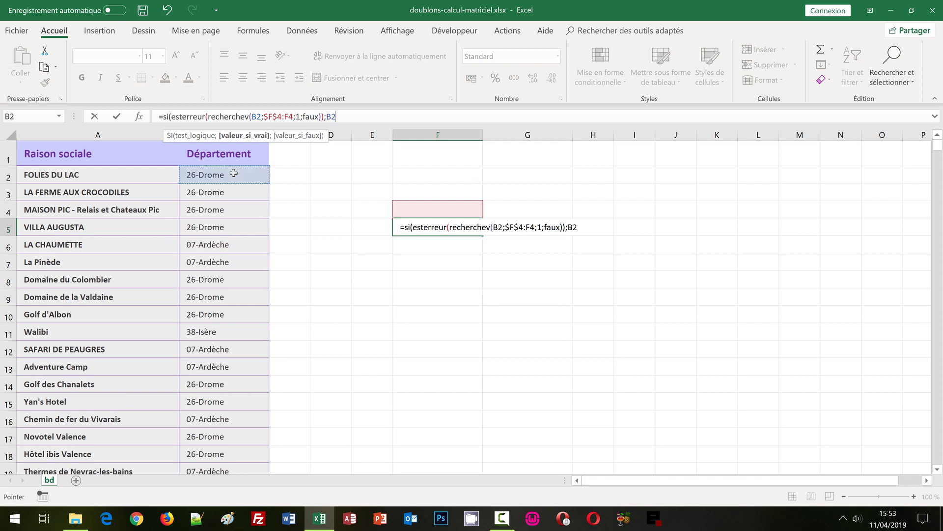
text(;)
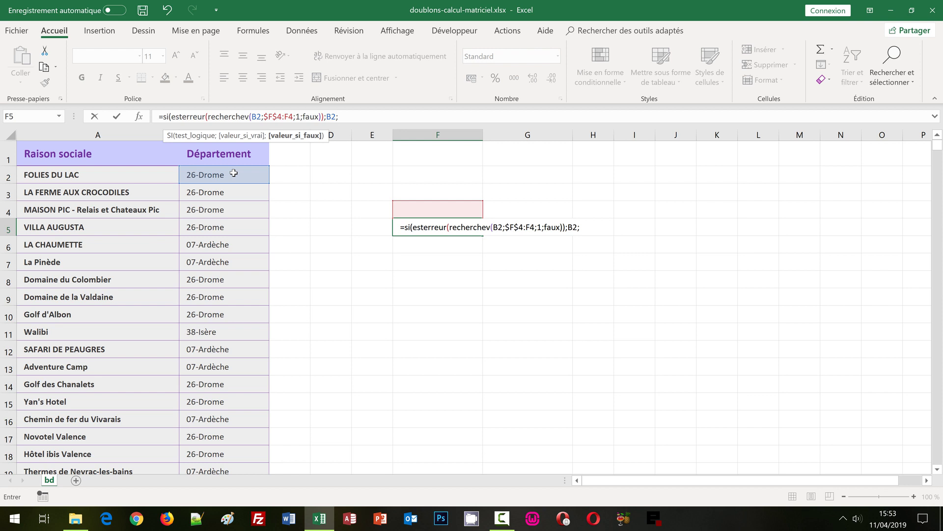
text("")
text())
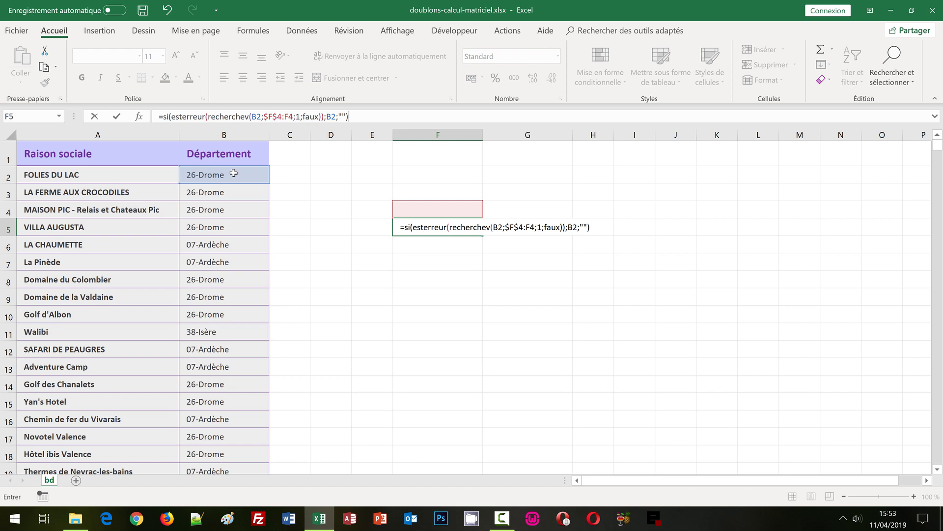
key(ctrl+Return)
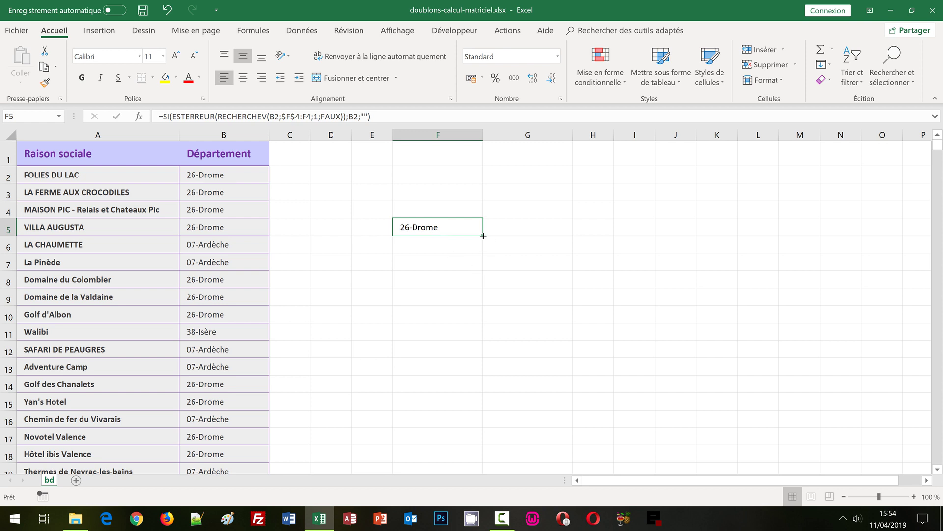
Step: Copy the F5 formula down column F to row 73 and go back to cell F5
drag(484, 236, 459, 442)
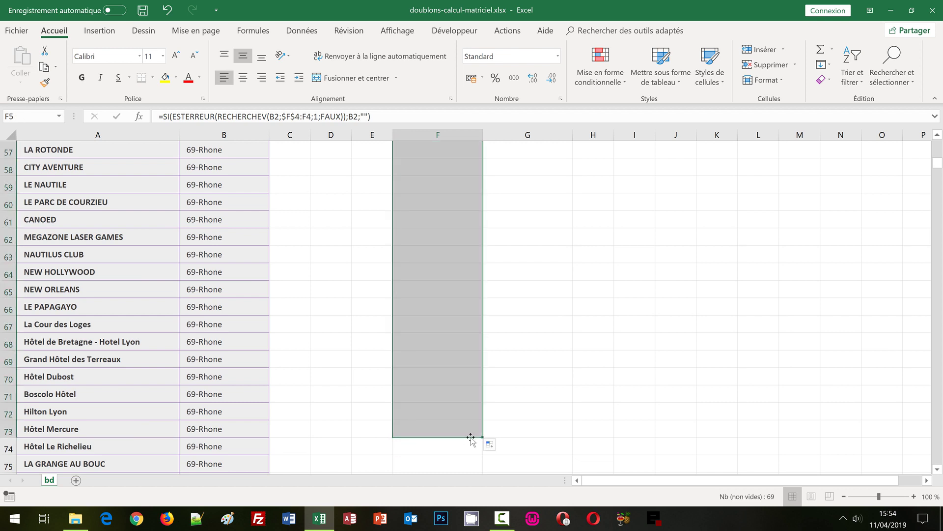
key(ctrl+Home)
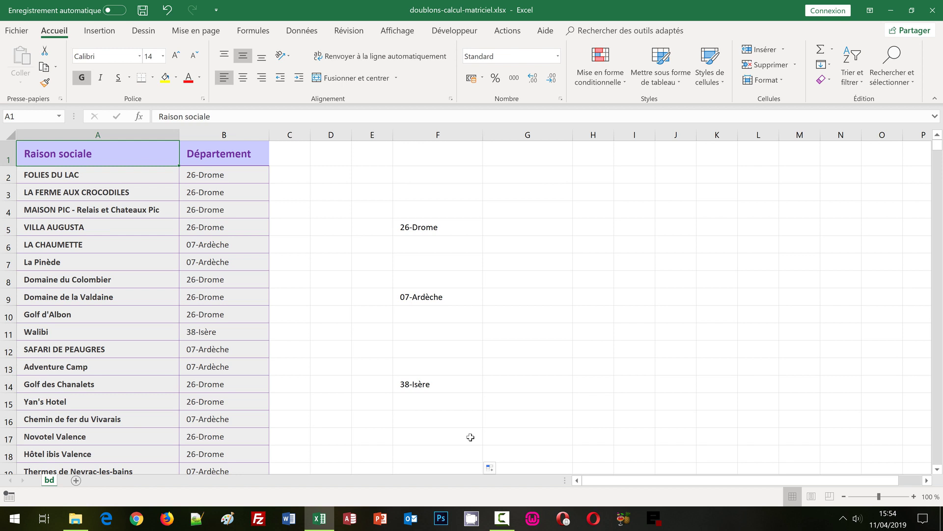
click(415, 229)
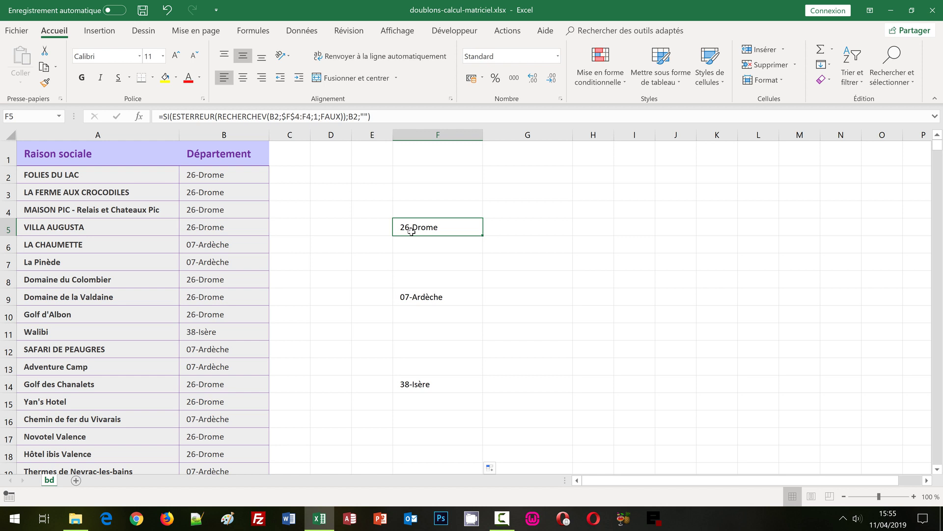
Step: In cell G5, begin an INDEX formula with the absolute range $F$1:$F$50 as its matrix
click(516, 227)
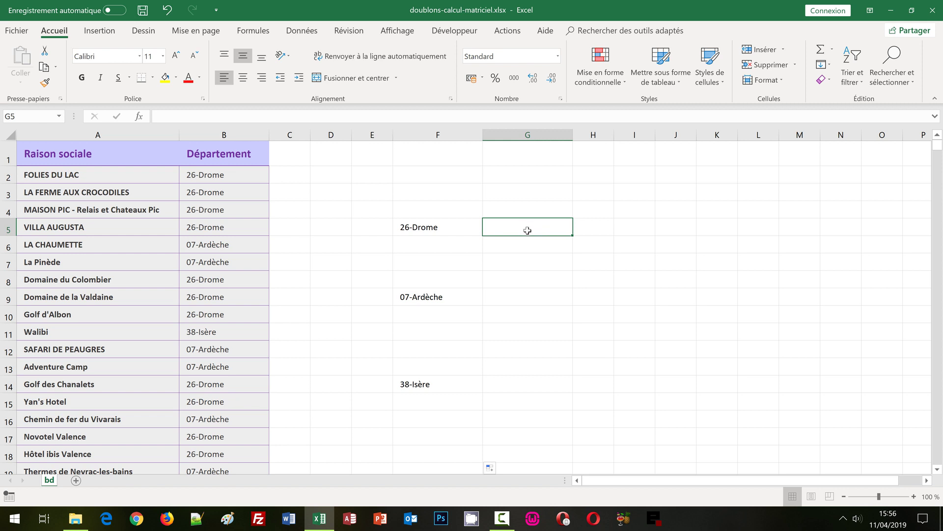
text(=)
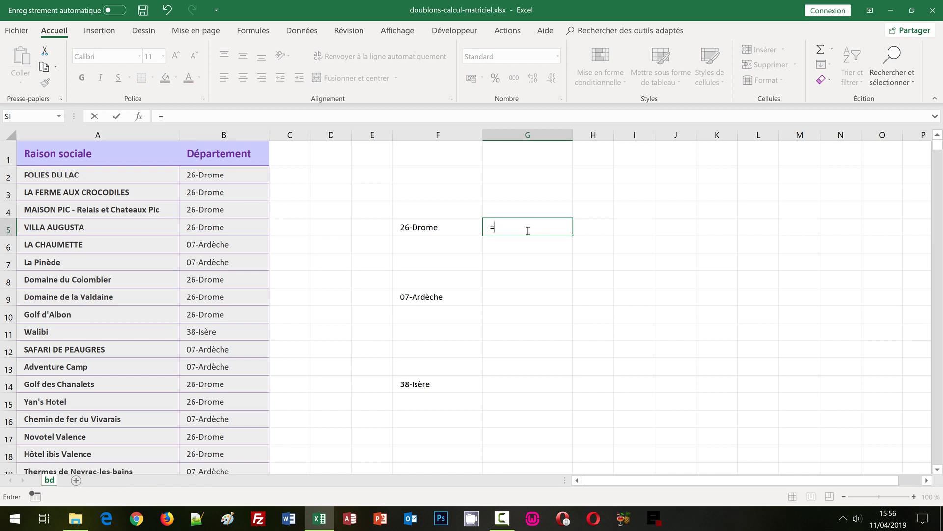
text(index()
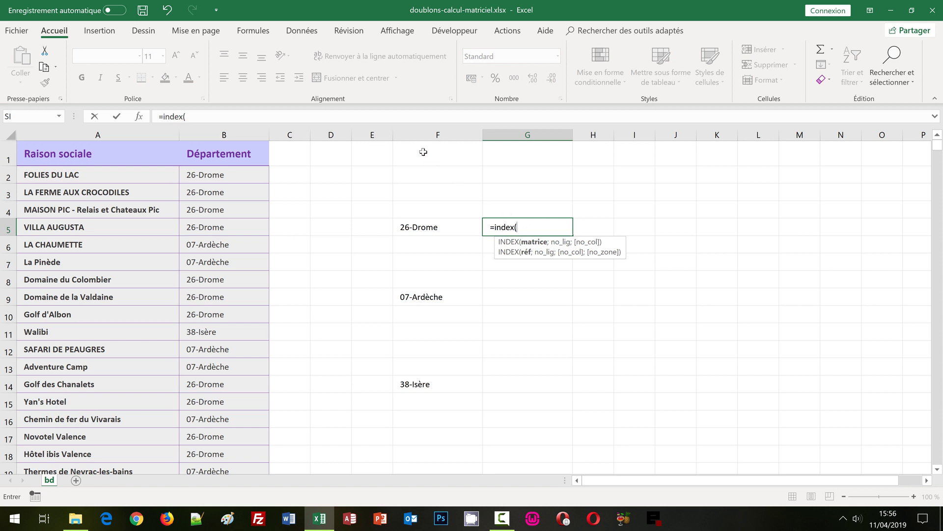
drag(423, 152, 402, 187)
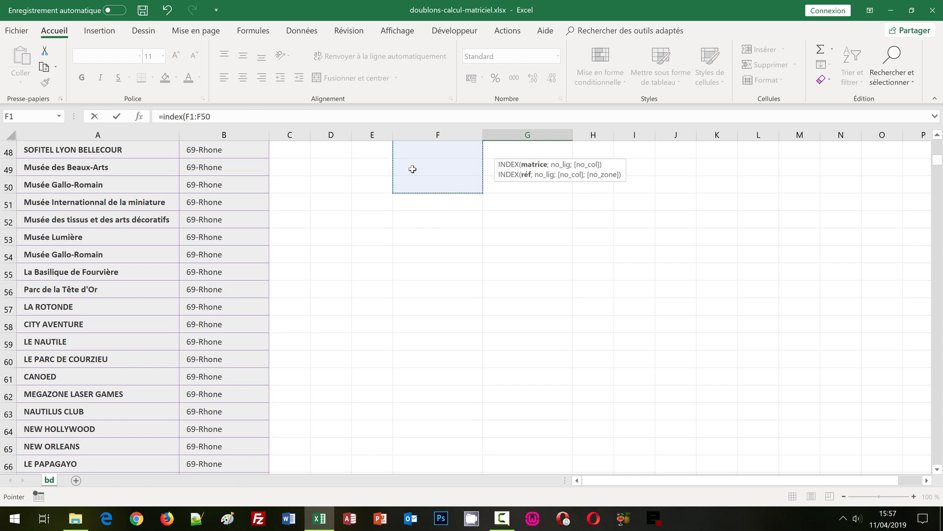
key(F4)
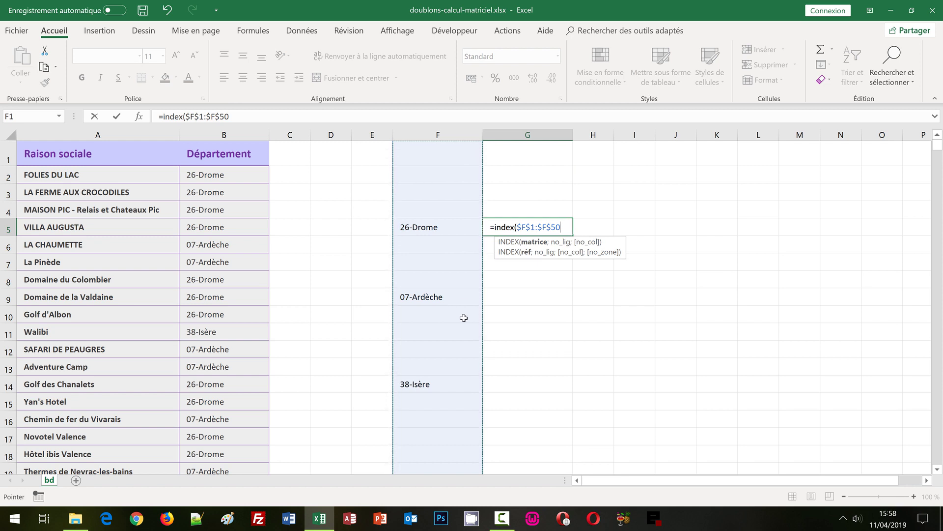
text(;)
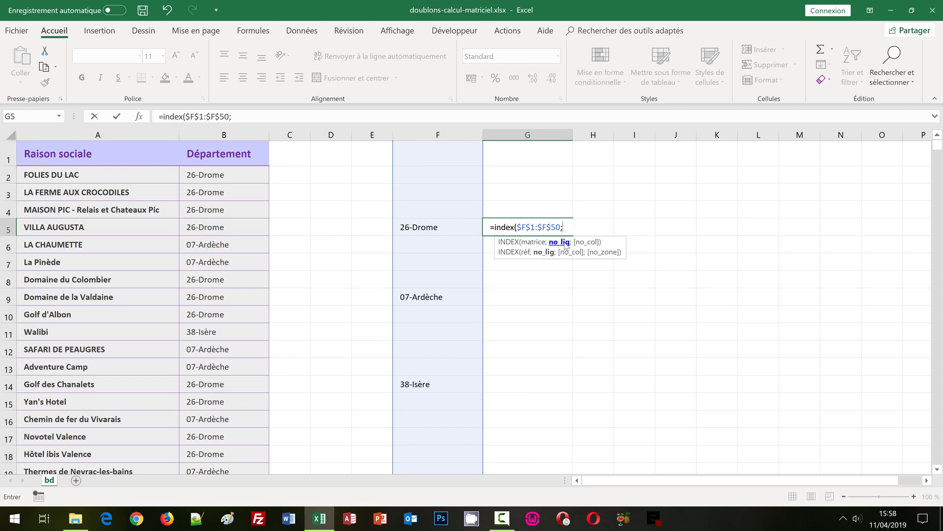
Step: For the INDEX row argument, nest MIN and a SI function testing that the absolute range $F$5:$F$50 is different from ""
text(min()
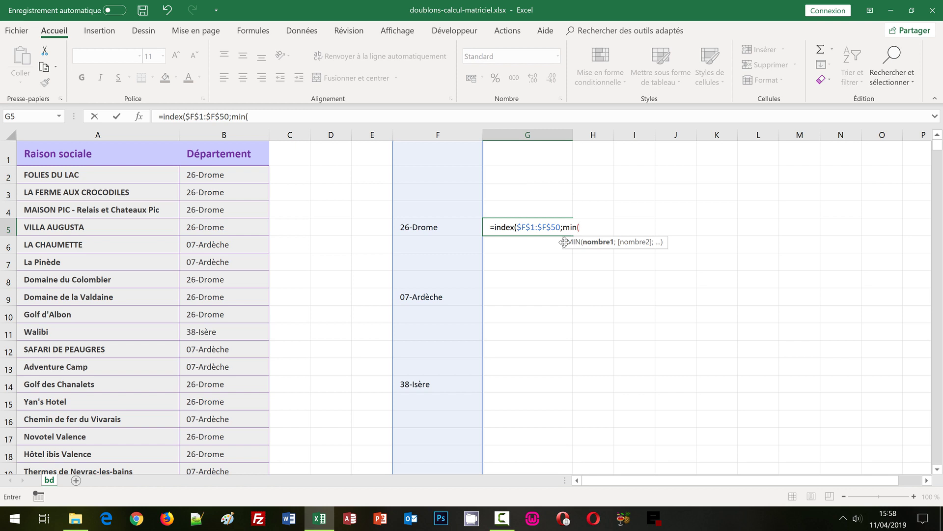
text(si)
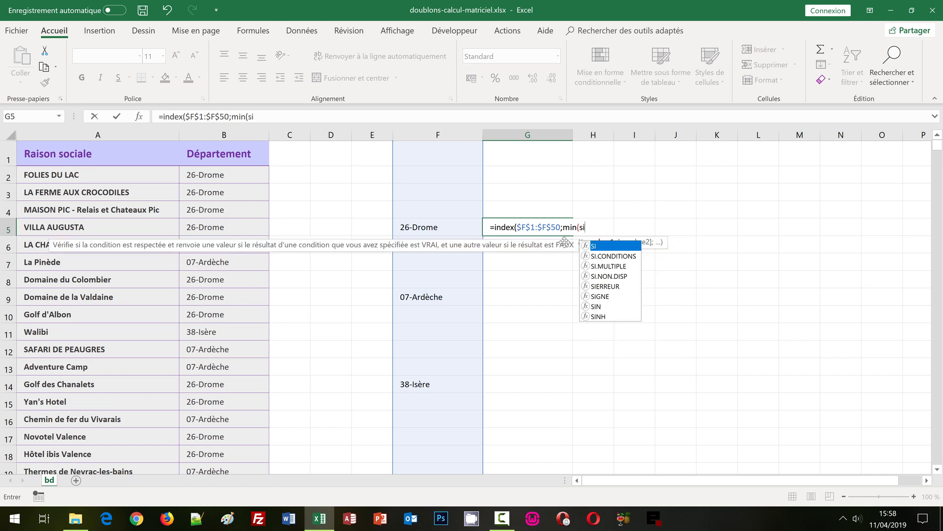
text(()
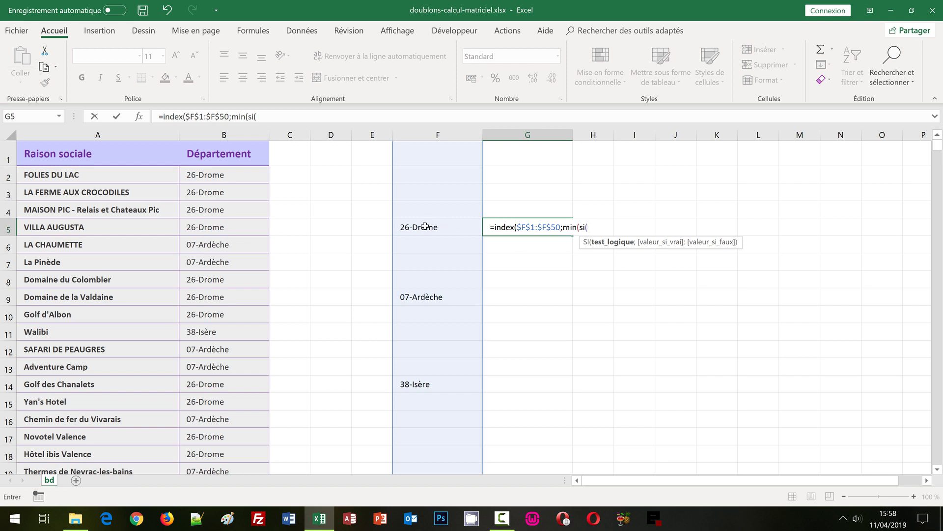
drag(425, 225, 421, 430)
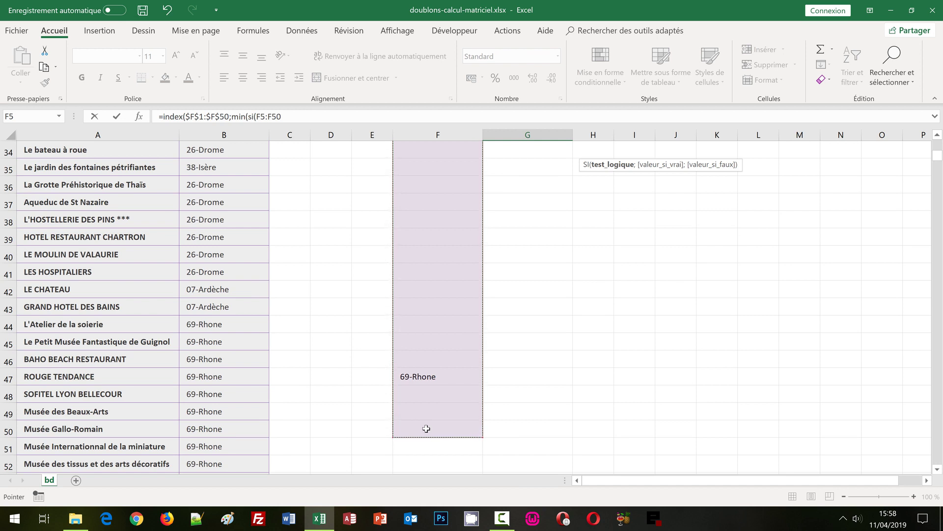
key(F4)
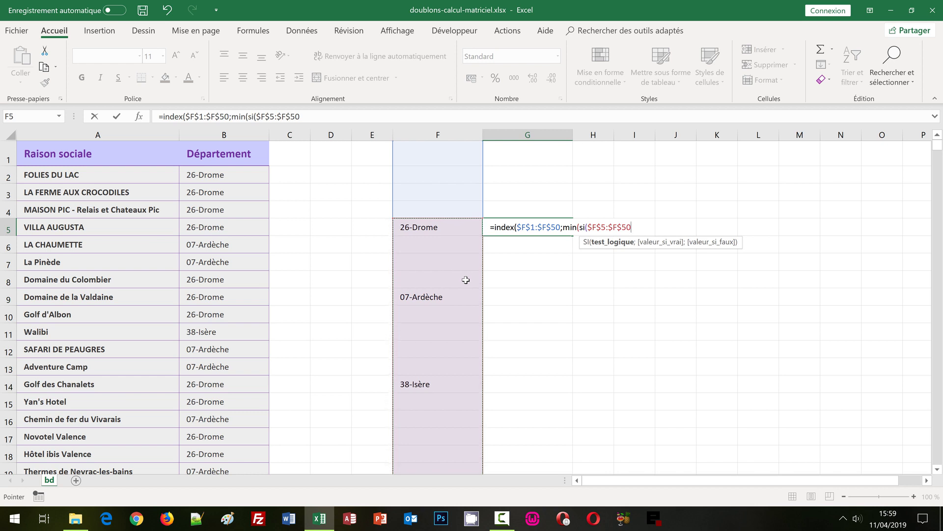
text(<)
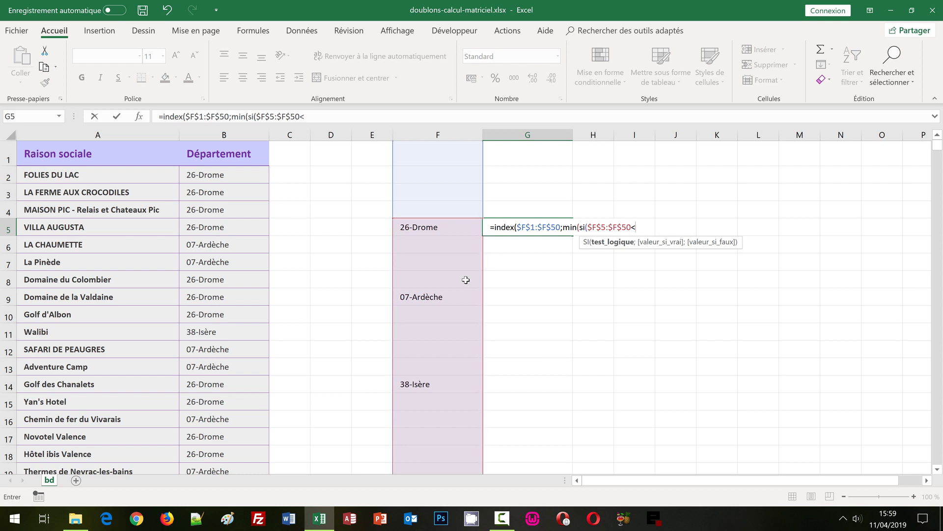
text(>")
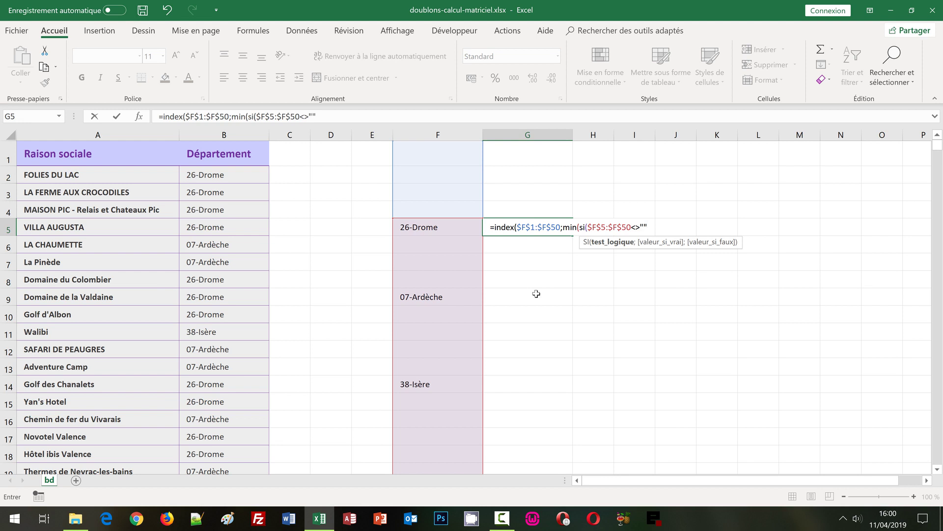
text(;)
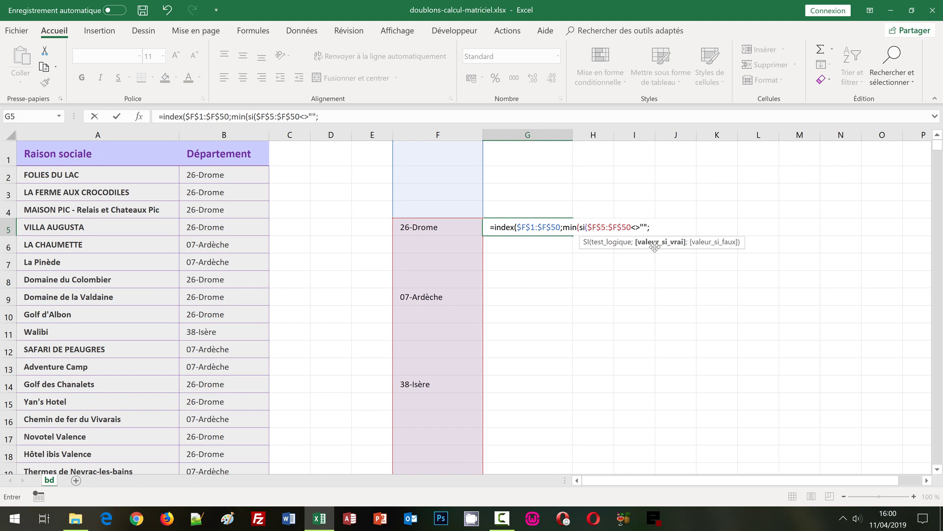
Step: As the value if true, nest a second SI beginning with NB.SI on the expanding range $G$4:G4, fixing only its first reference
text(si()
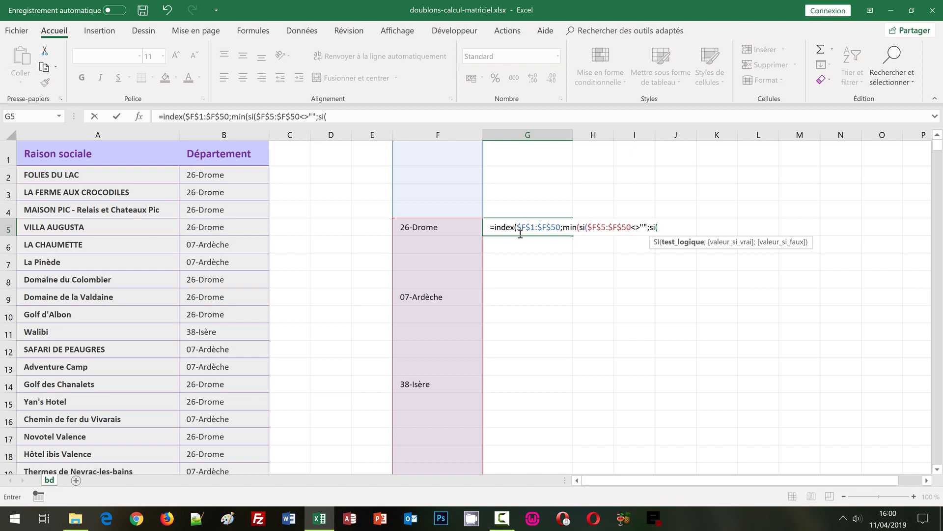
text(nb.si()
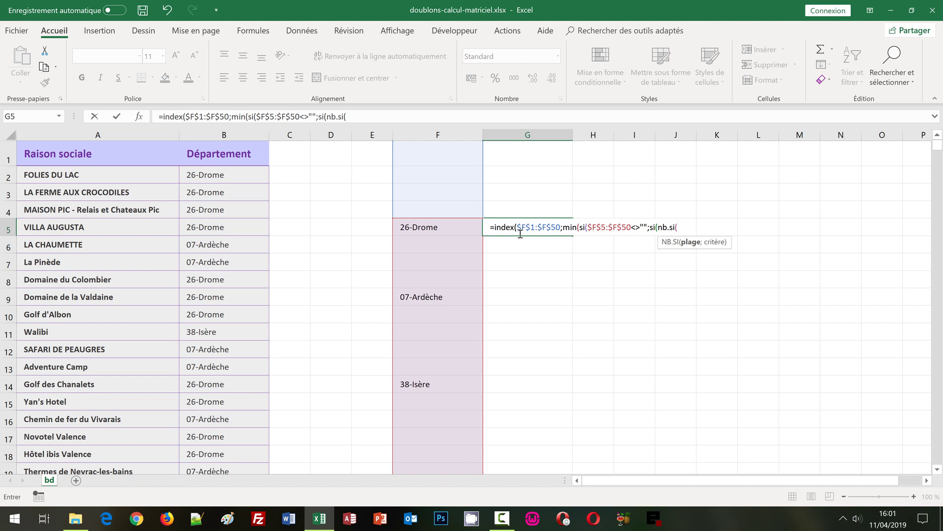
click(513, 209)
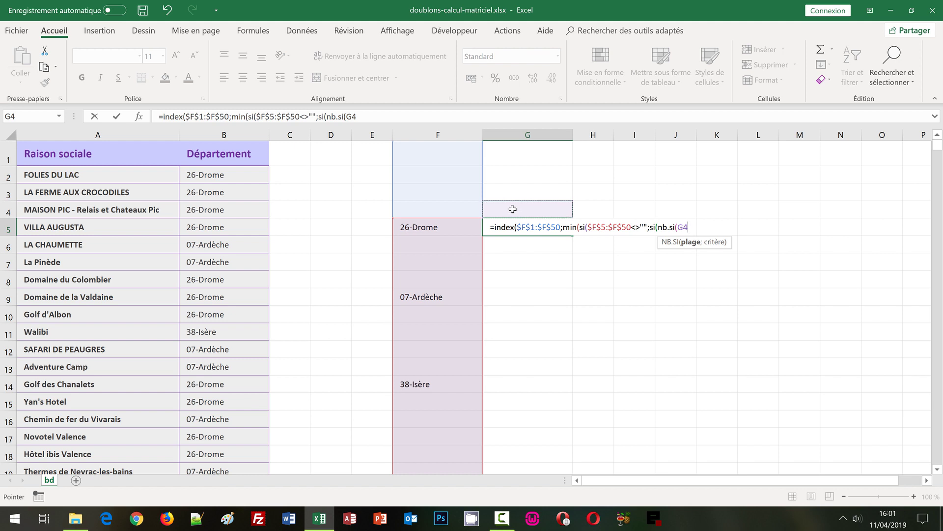
key(F8)
click(349, 117)
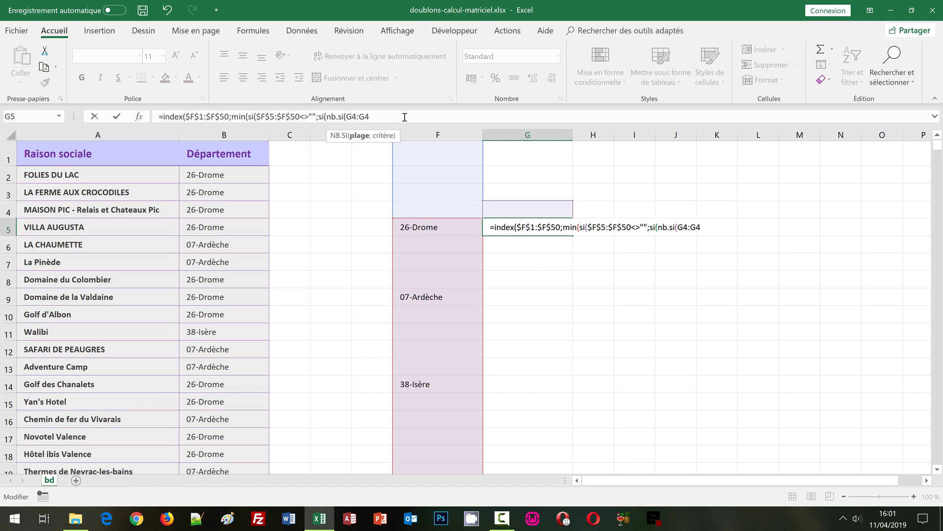
key(F4)
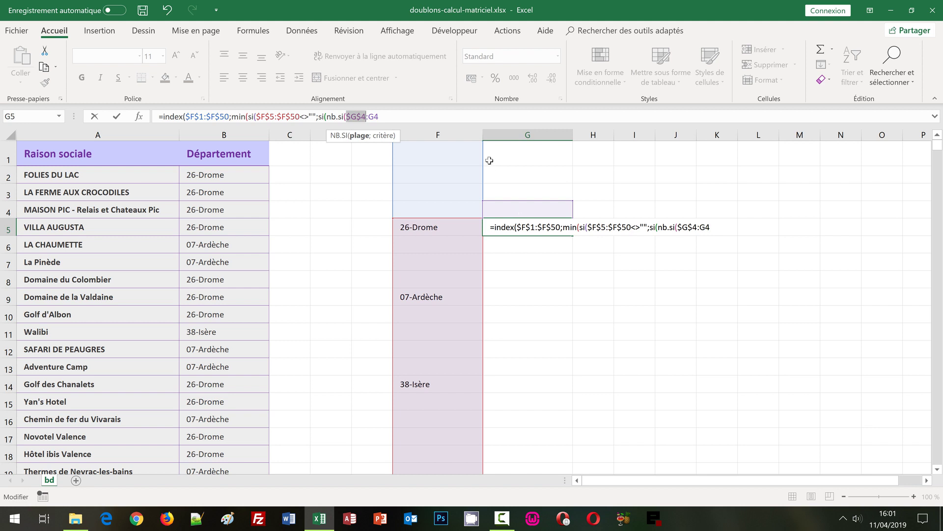
click(396, 117)
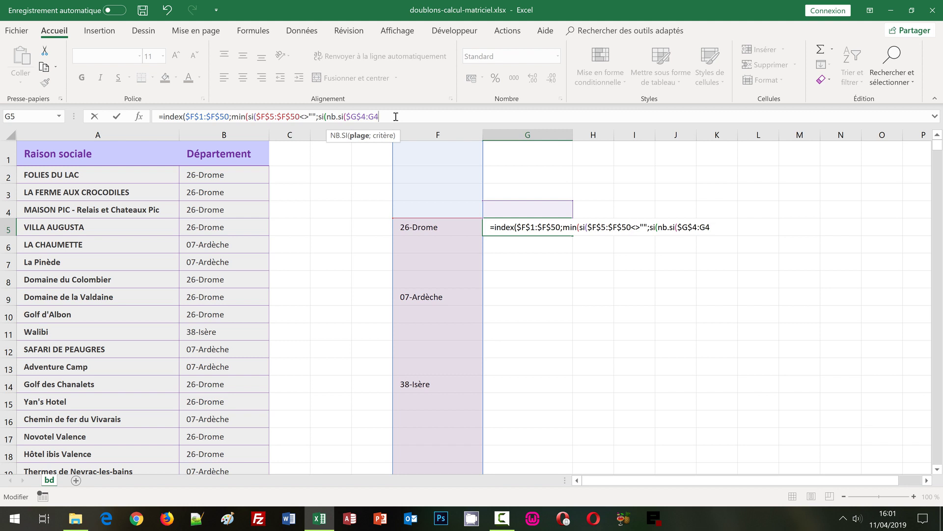
Step: Set the NB.SI criterion to the absolute range $F$5:$F$50 and complete the second SI test with =0
text(;)
drag(436, 227, 425, 450)
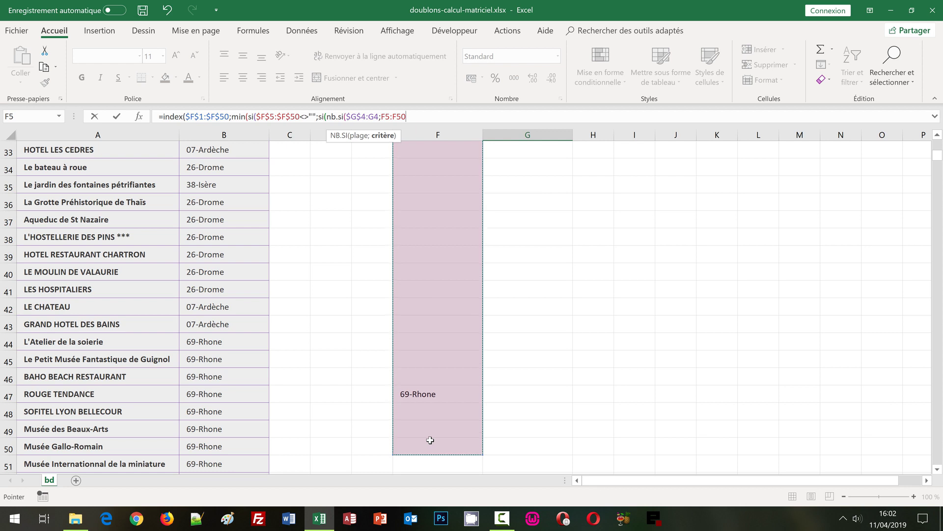
key(F4)
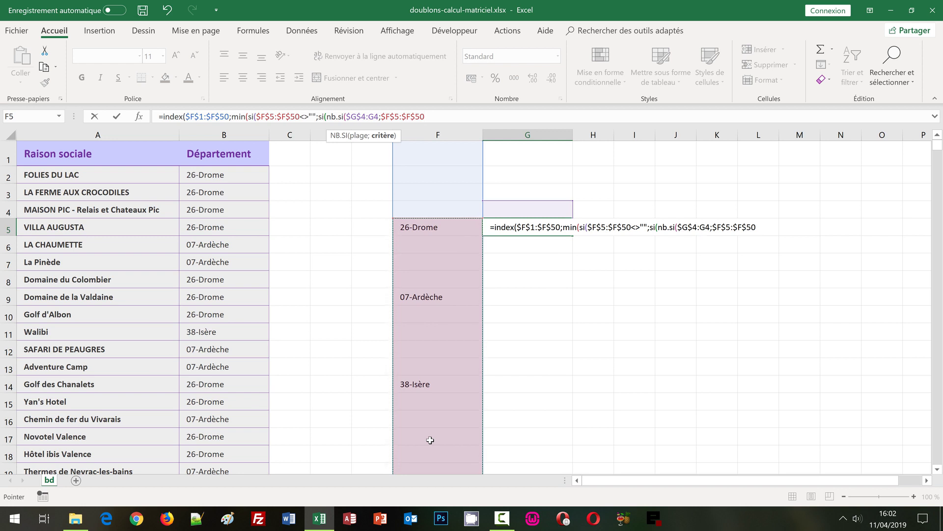
text()=)
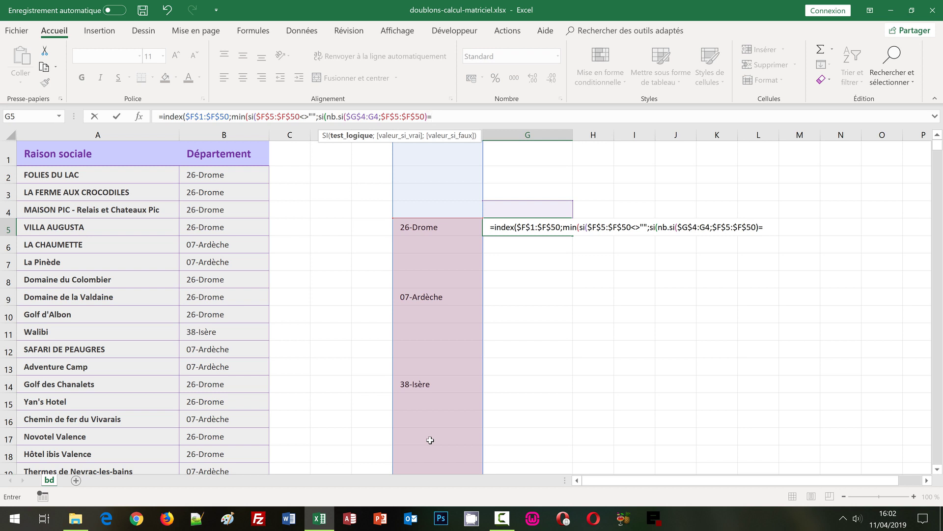
text(0)
text(;)
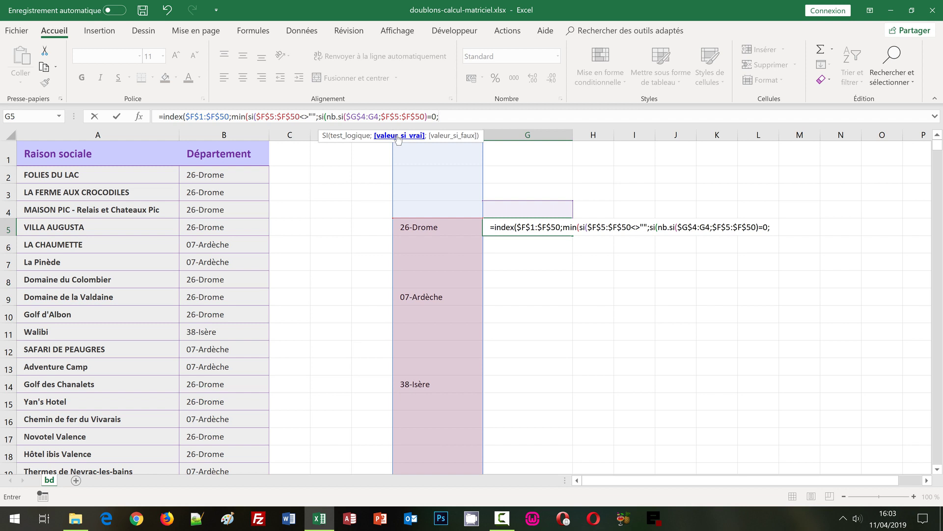
Step: Return LIGNE($F$5:$F$50) when the second SI test is true, and close both SI functions, MIN and INDEX
text(ligne()
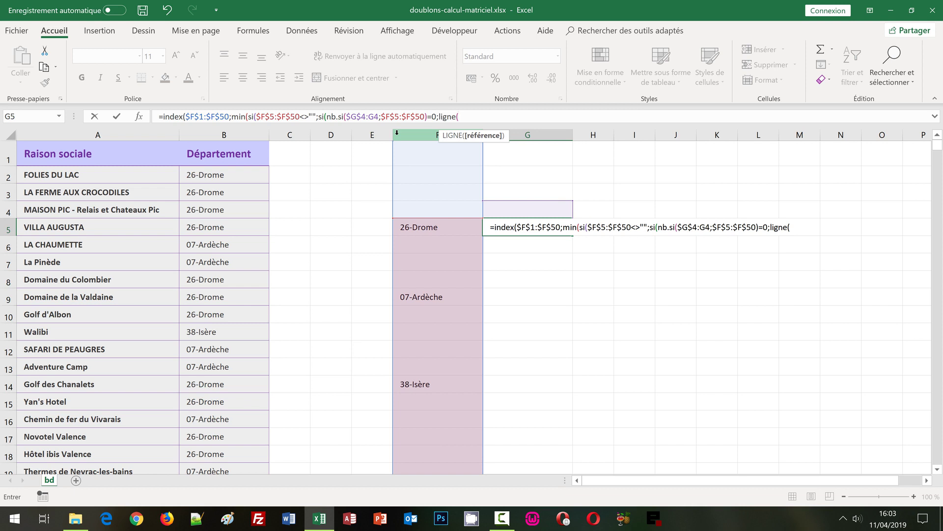
drag(425, 226, 425, 276)
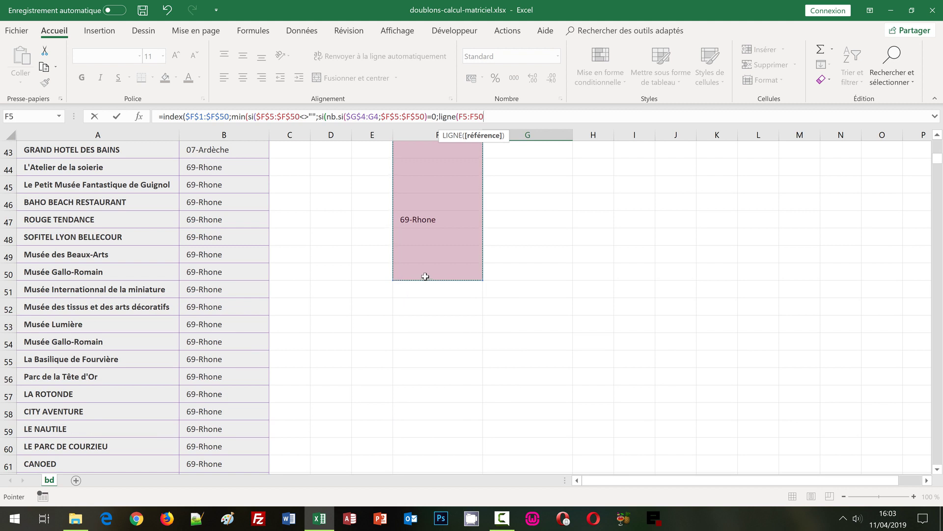
key(F4)
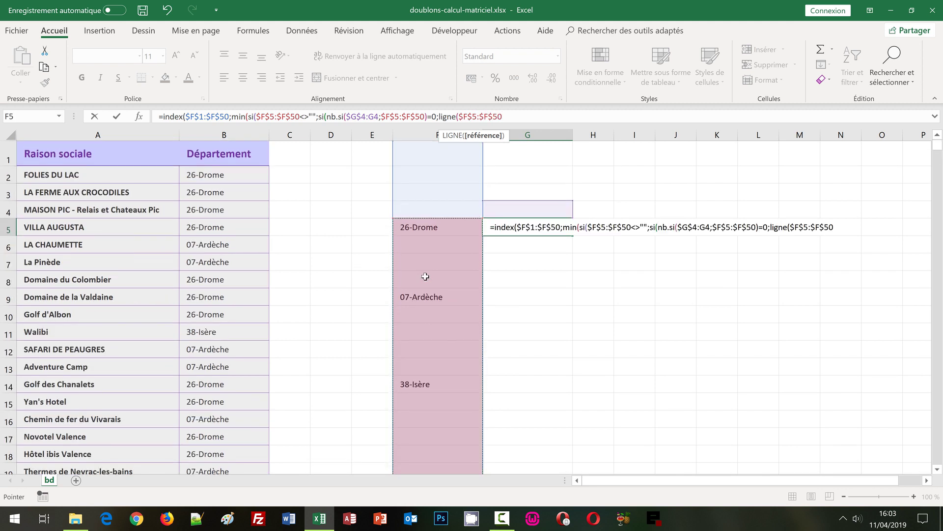
text())
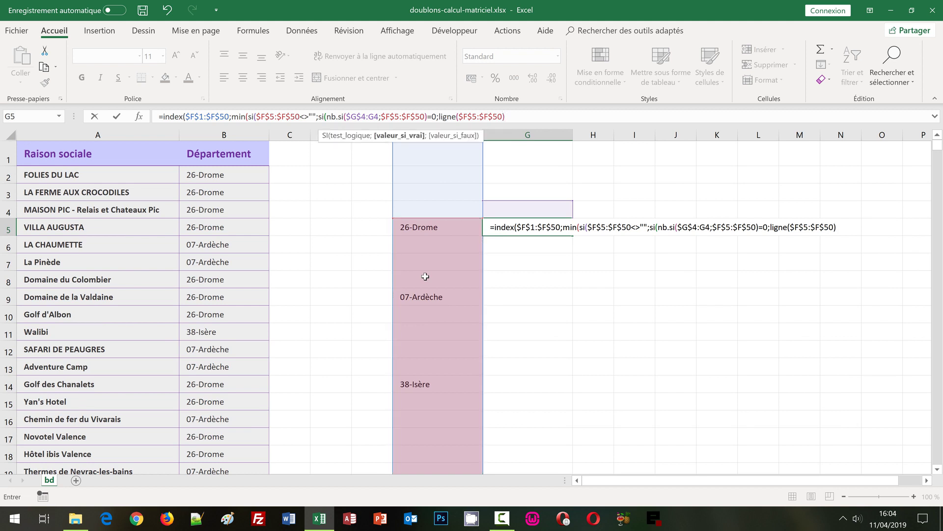
text())
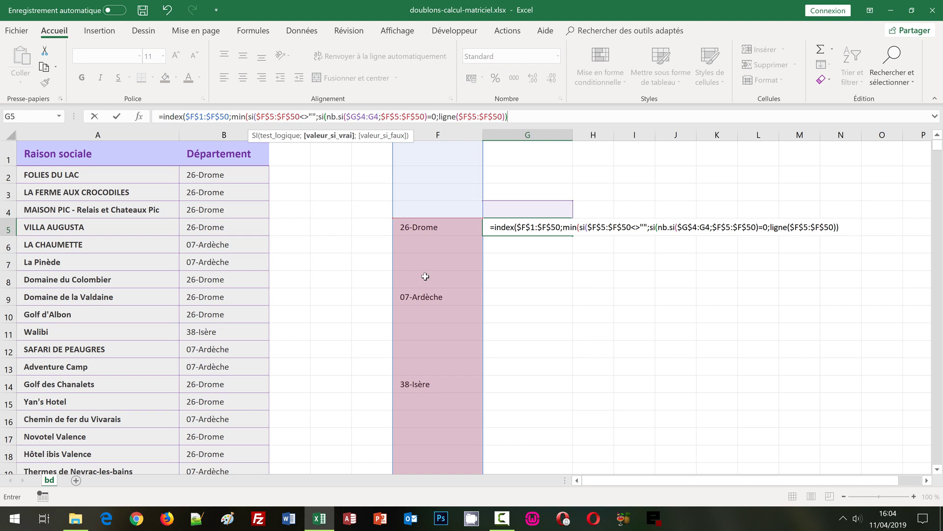
text())
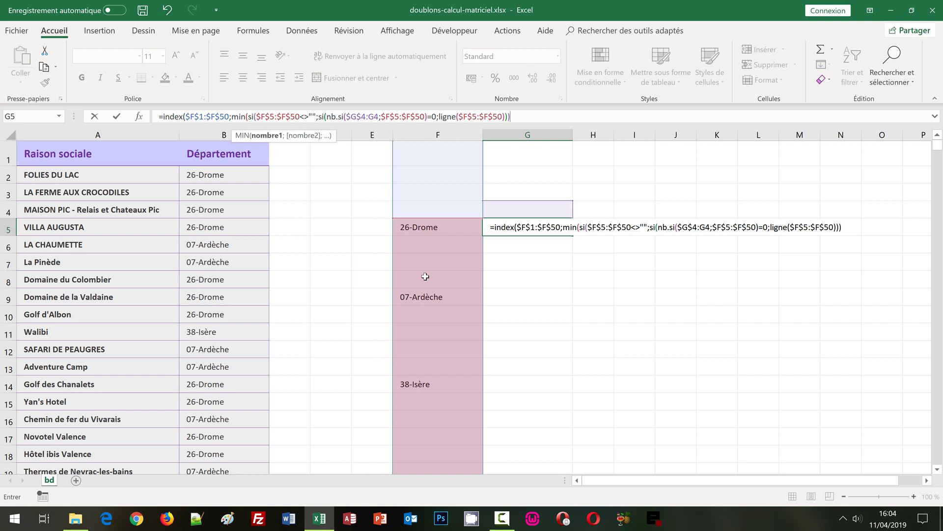
text())
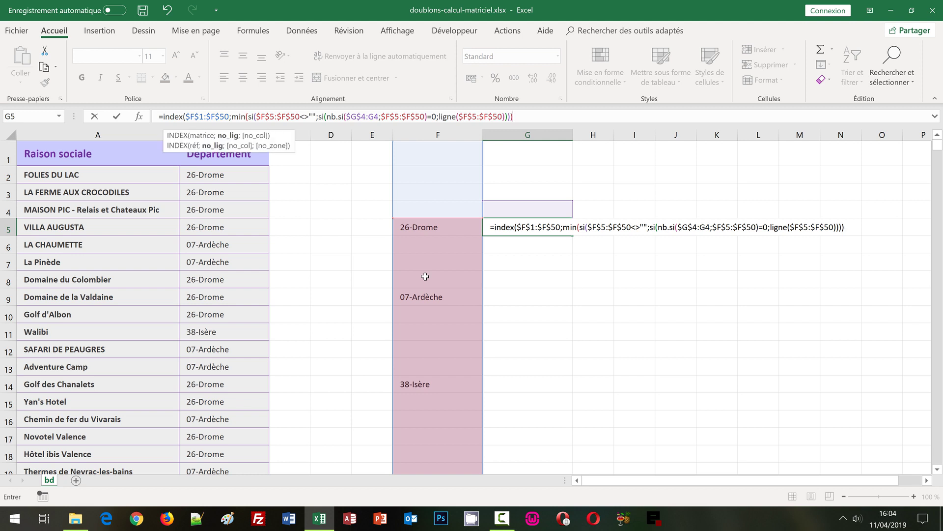
text())
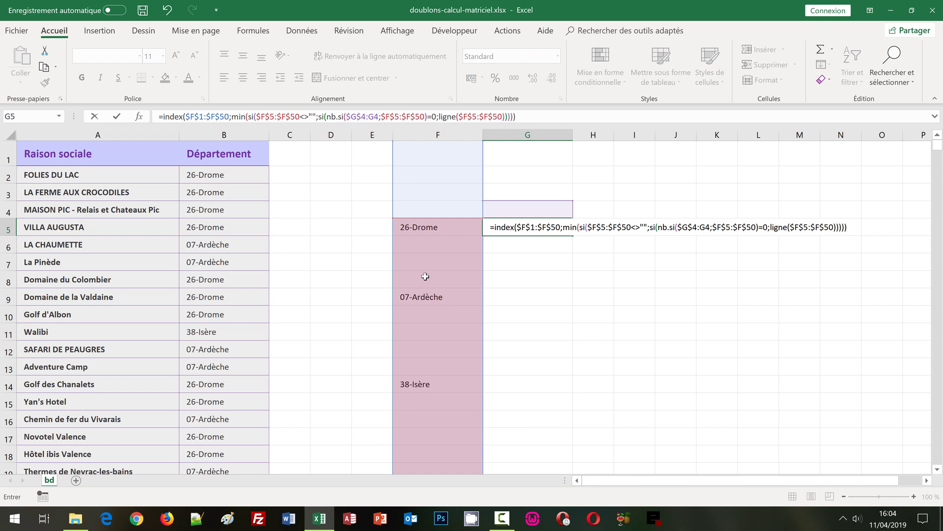
Step: Append &"" to the G5 formula, validate it as a matrix formula and copy it down column G alongside the data
text(&"")
key(ctrl+shift+Return)
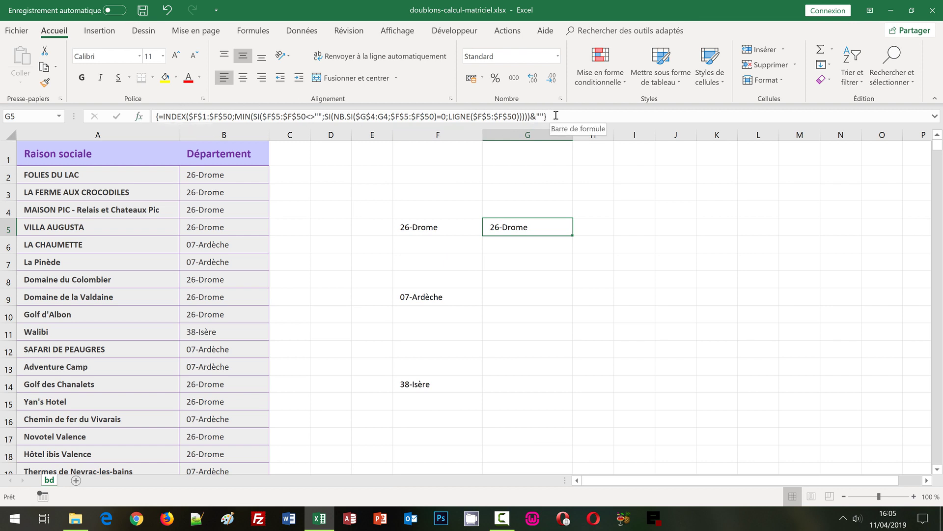
double_click(573, 236)
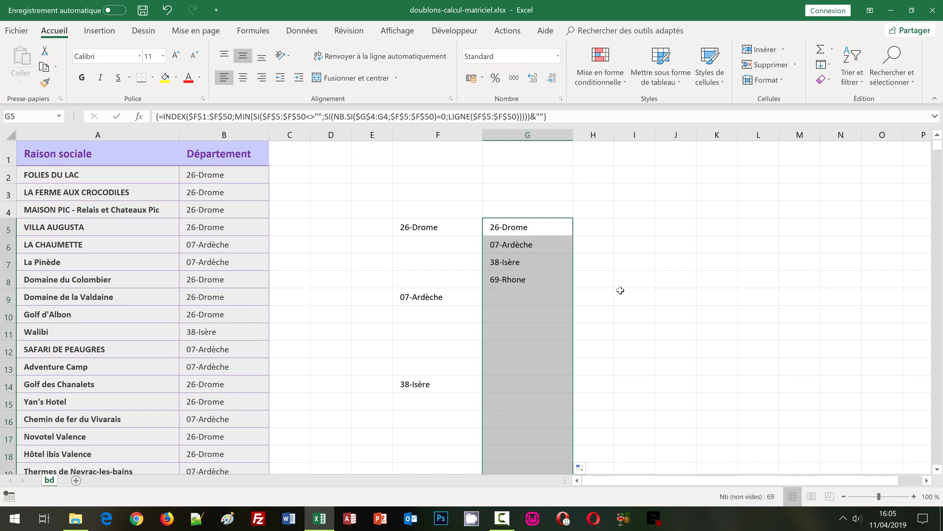